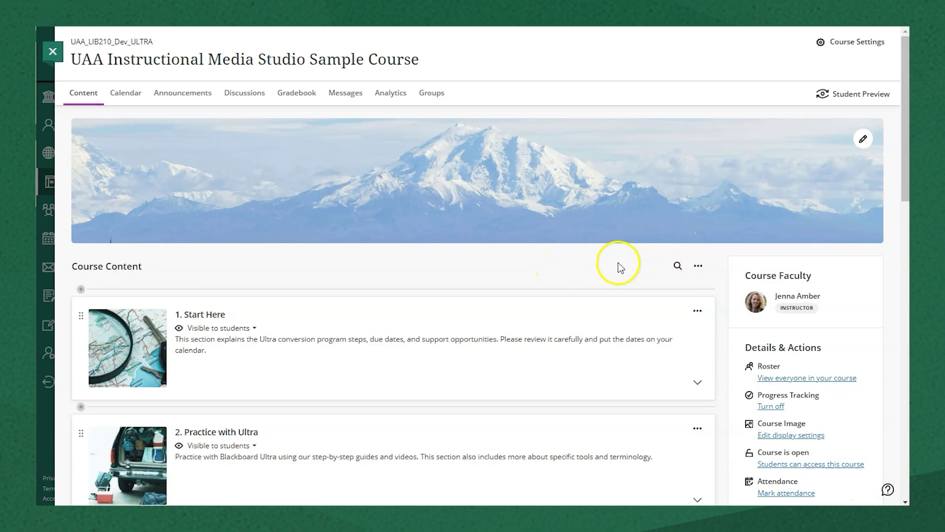
scroll(634, 262, "down", 2)
scroll(642, 260, "down", 2)
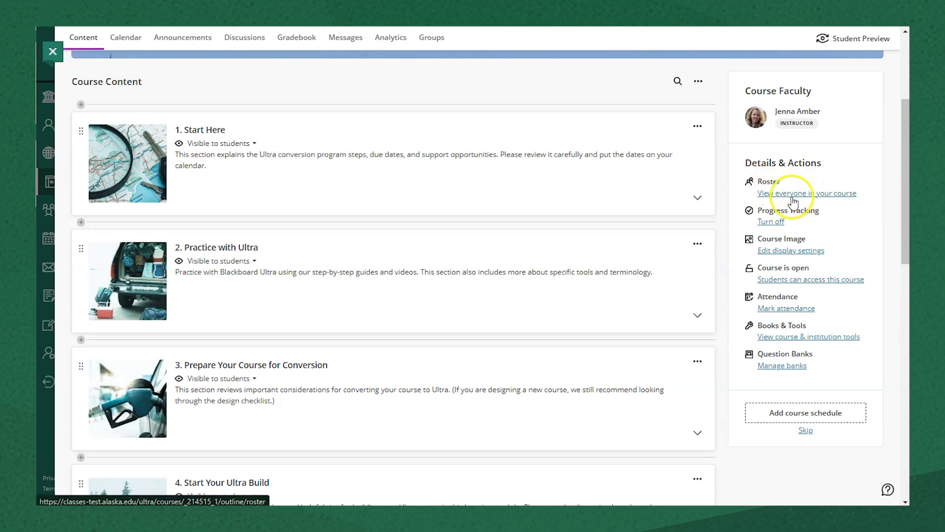
Step: View the course roster as a table and as cards, then return to course content
left_click(836, 196)
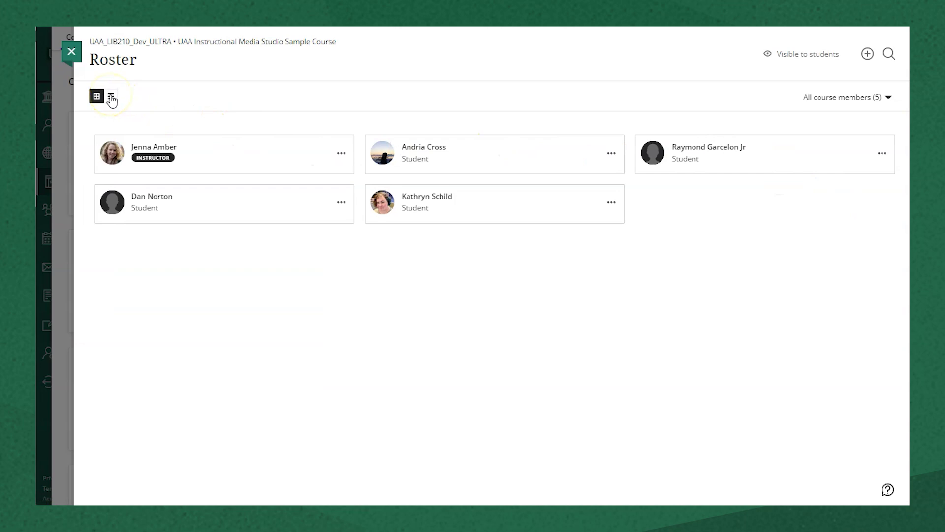
left_click(111, 98)
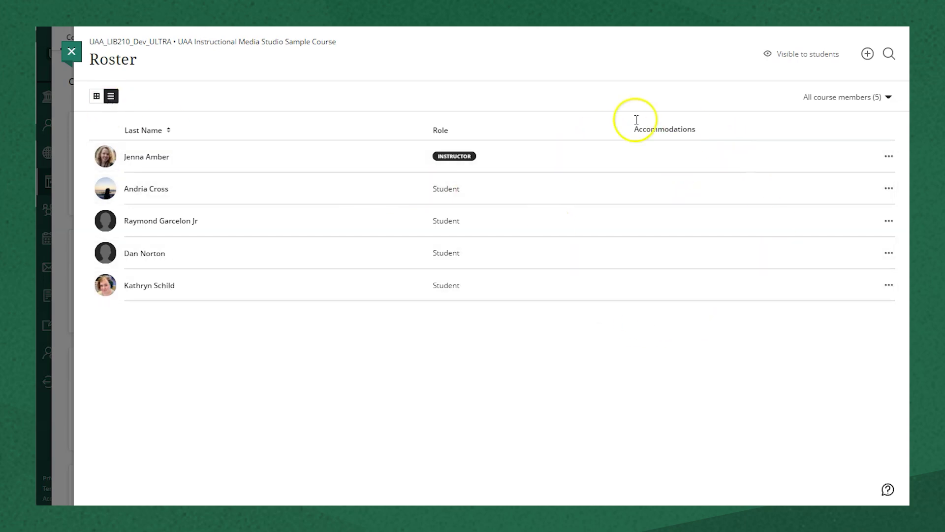
left_click(96, 97)
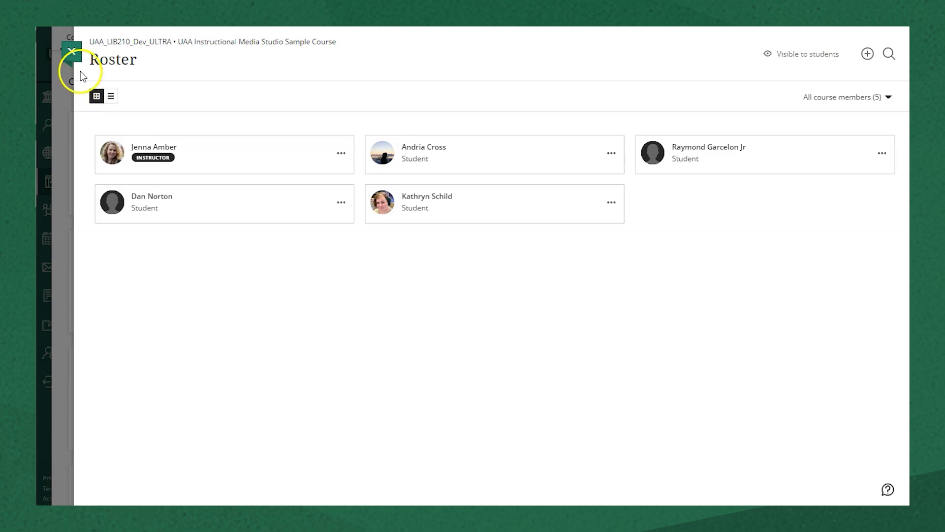
left_click(71, 52)
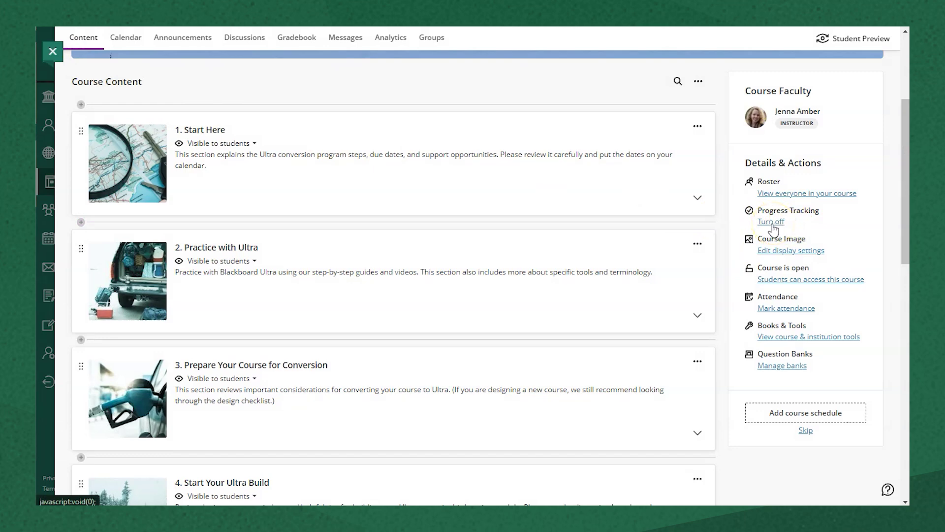
Step: Turn progress tracking off and back on, and save the setting
left_click(773, 225)
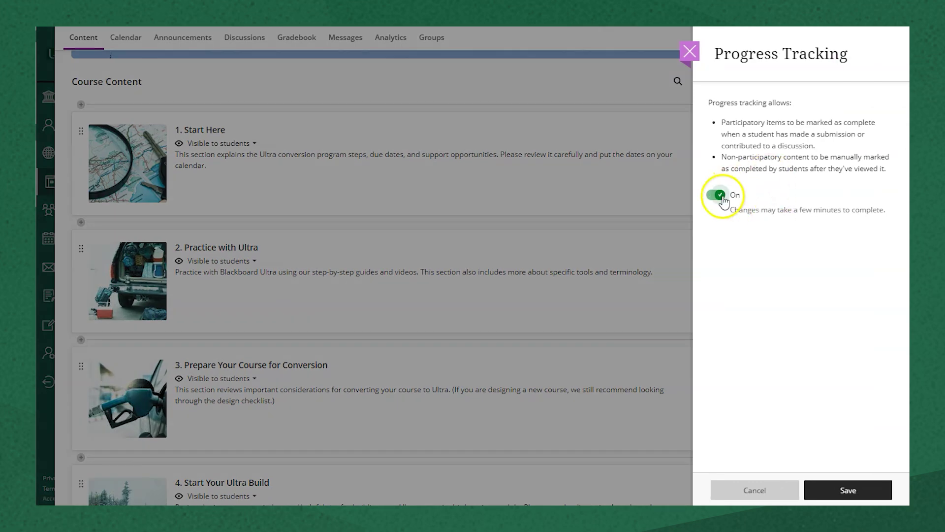
left_click(723, 197)
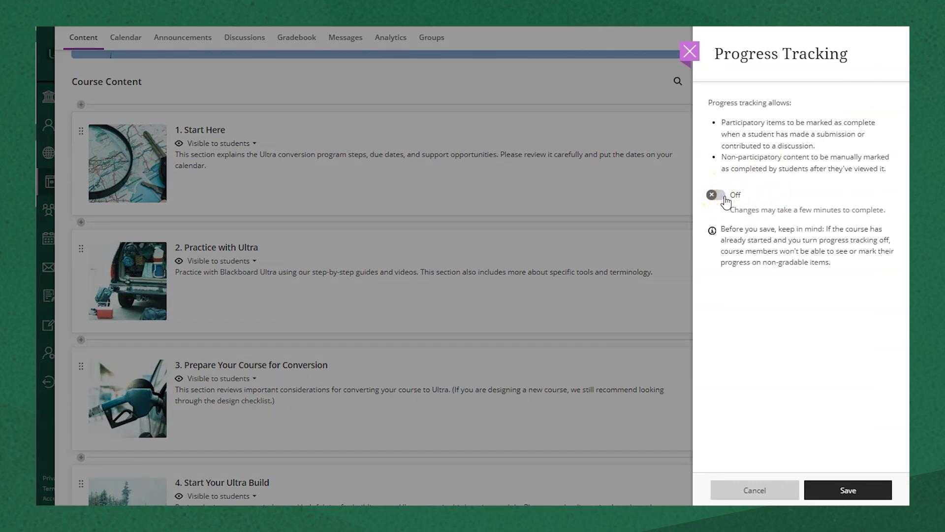
left_click(724, 197)
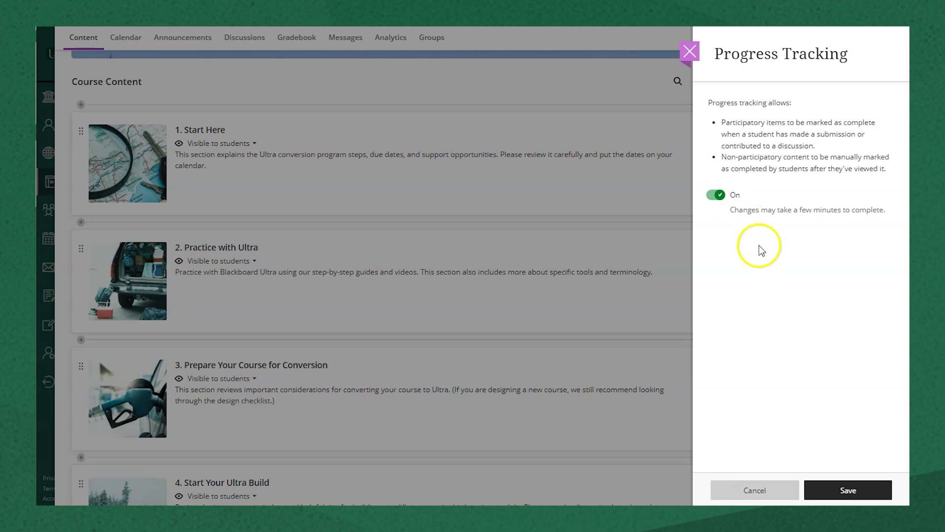
left_click(873, 487)
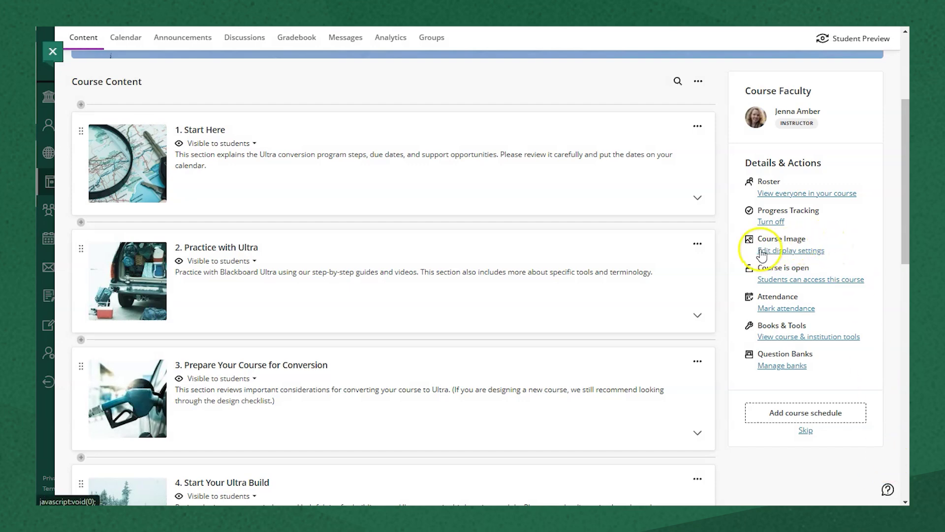
Step: Cancel replacing the course image and dismiss the course availability prompt unchanged
left_click(805, 251)
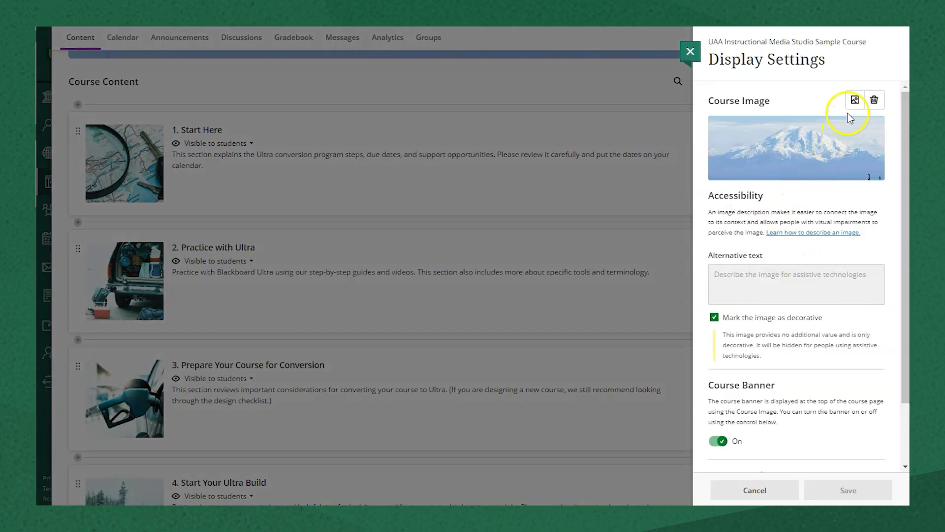
left_click(855, 100)
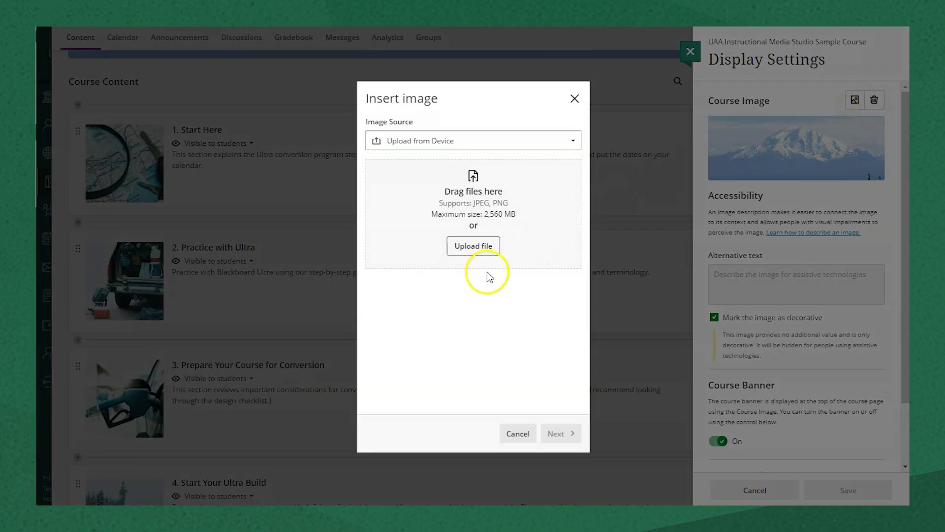
left_click(520, 435)
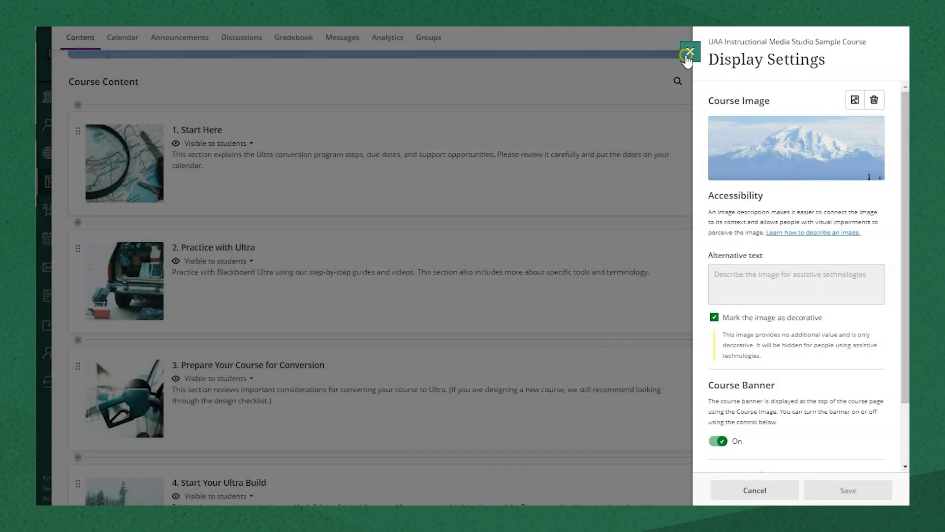
left_click(690, 51)
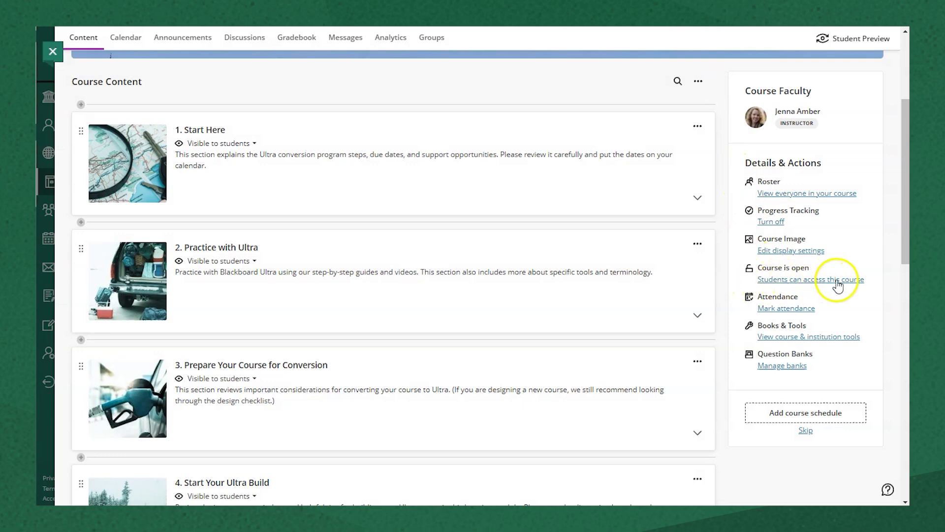
left_click(808, 285)
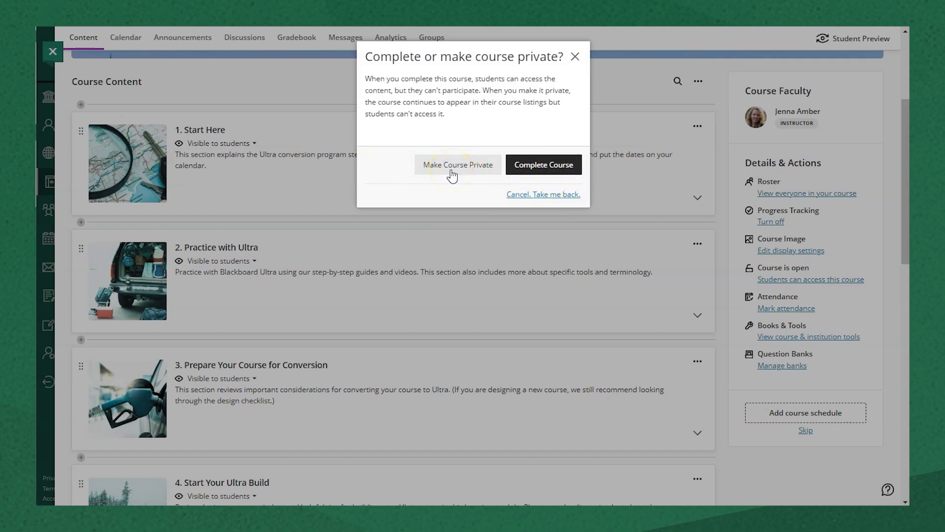
left_click(575, 56)
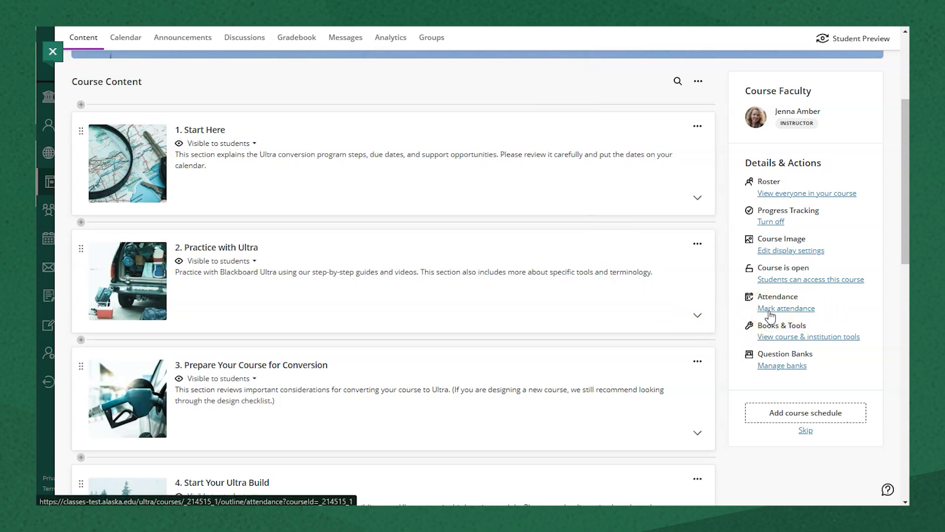
Step: Check the attendance tool, then bring up the books and course tools list
left_click(769, 315)
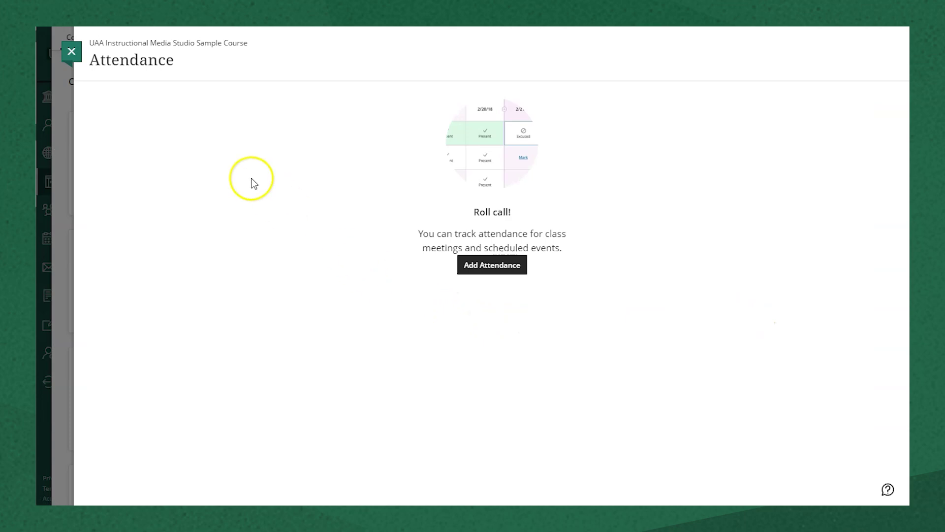
left_click(71, 50)
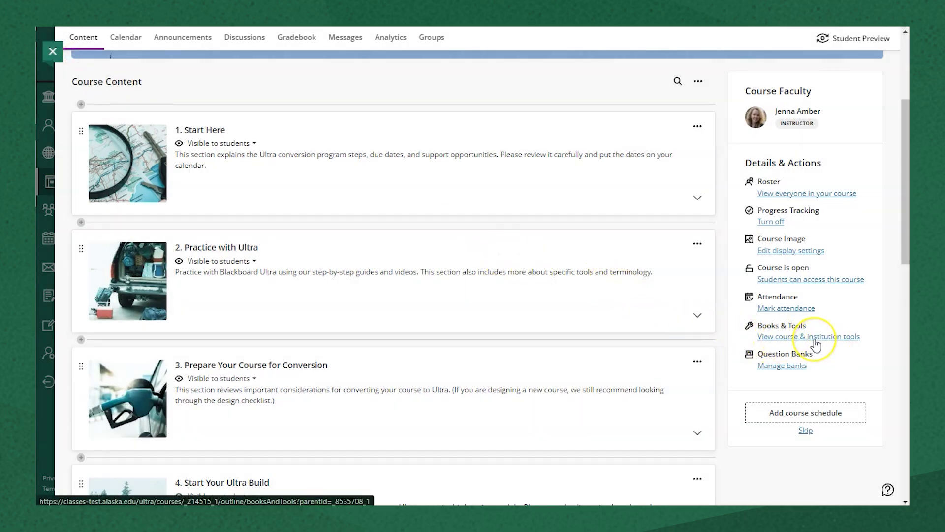
left_click(815, 337)
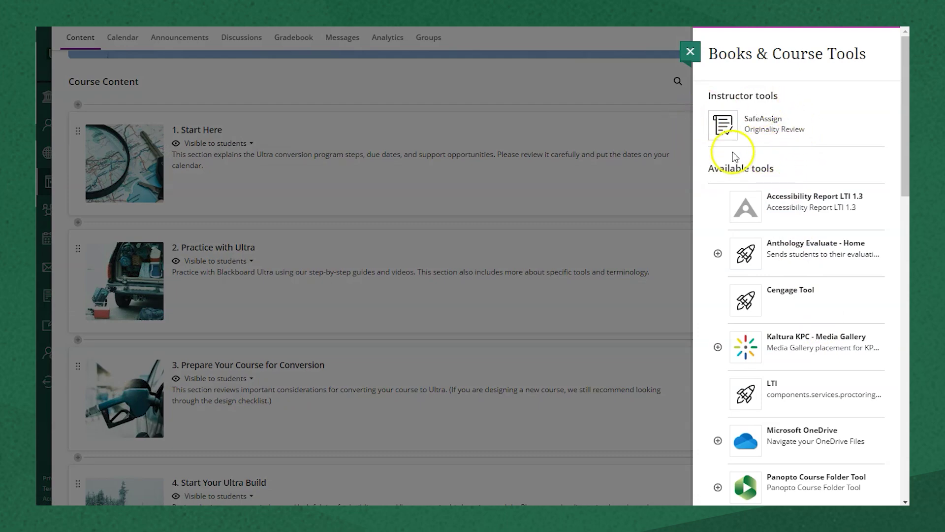
scroll(775, 177, "down", 3)
scroll(769, 222, "down", 2)
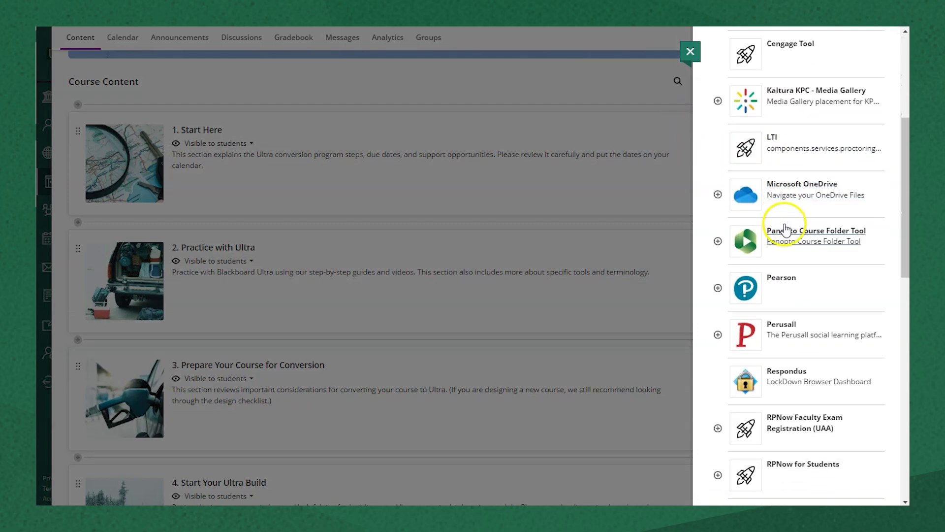
scroll(787, 249, "down", 3)
scroll(786, 255, "down", 3)
scroll(786, 259, "down", 2)
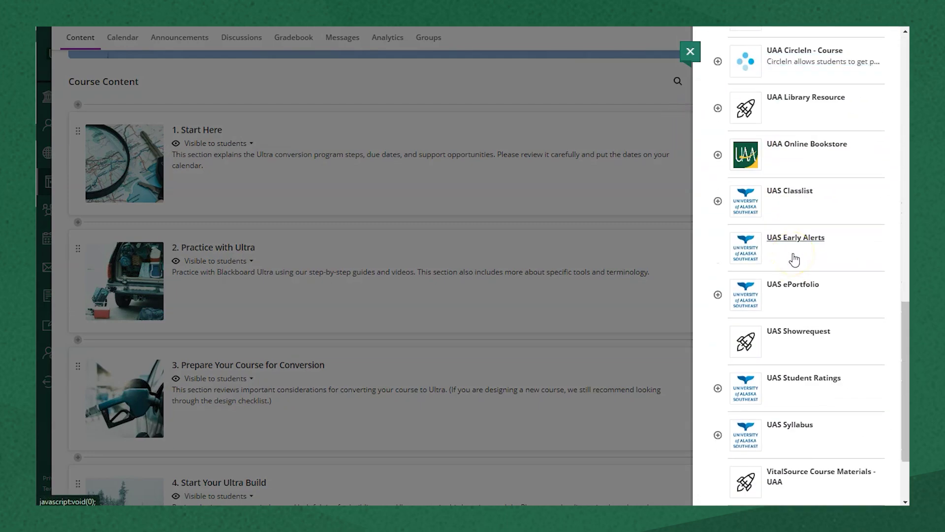
scroll(792, 262, "down", 2)
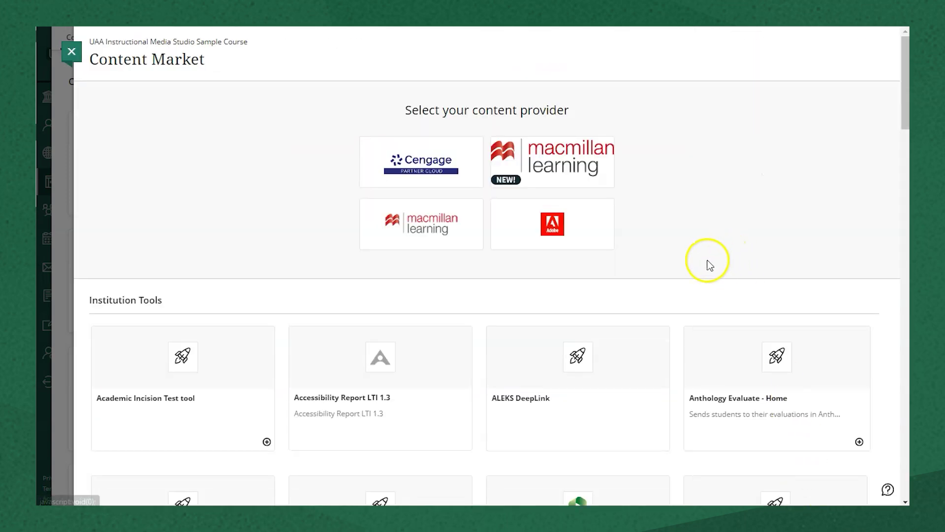
scroll(702, 260, "down", 2)
scroll(680, 273, "down", 3)
scroll(672, 296, "down", 5)
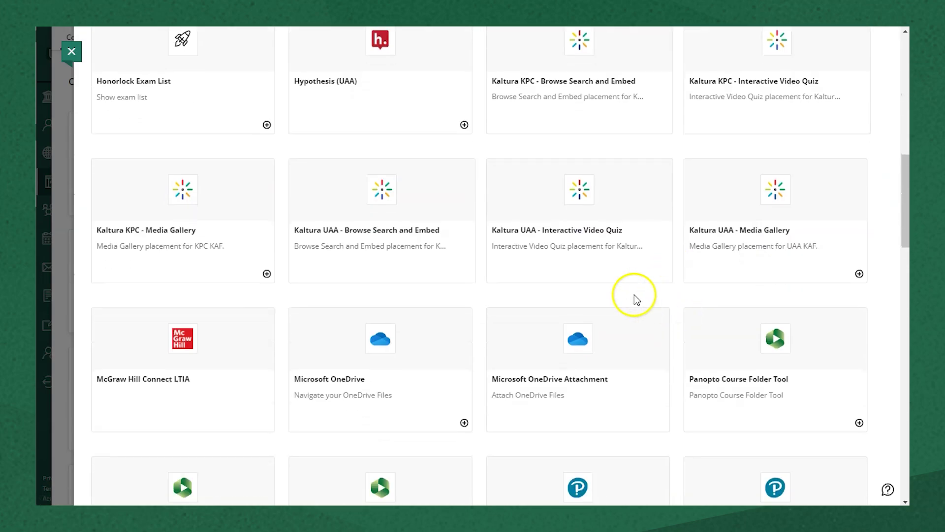
scroll(370, 347, "down", 4)
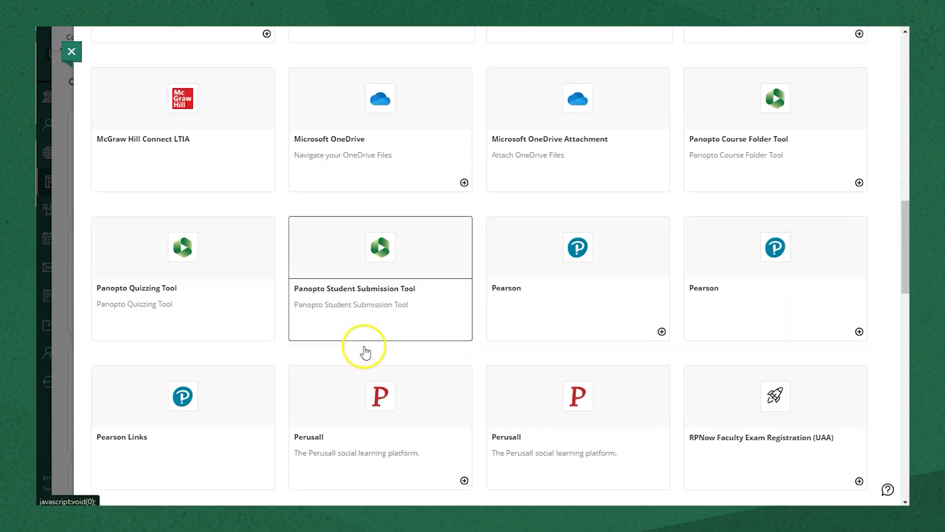
scroll(366, 348, "down", 5)
scroll(365, 347, "down", 2)
scroll(359, 287, "down", 4)
scroll(338, 285, "down", 6)
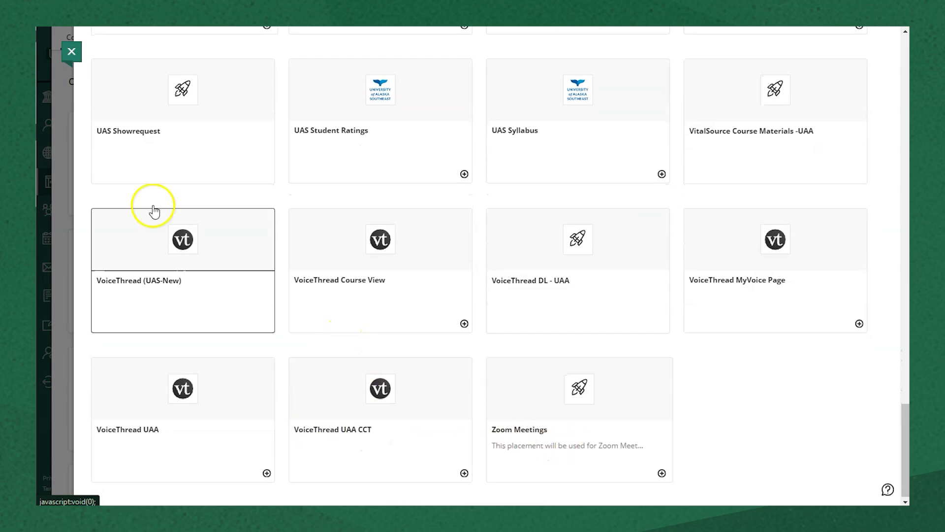
Step: Close the Content Market and return to the course
left_click(71, 51)
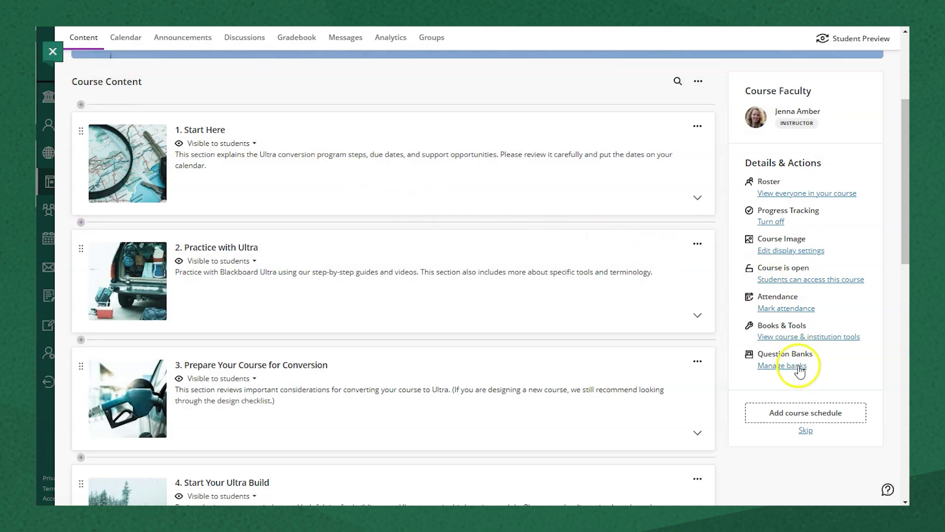
Step: Create an empty question bank dated 8/20/24, close it, and start the course schedule setup
left_click(796, 370)
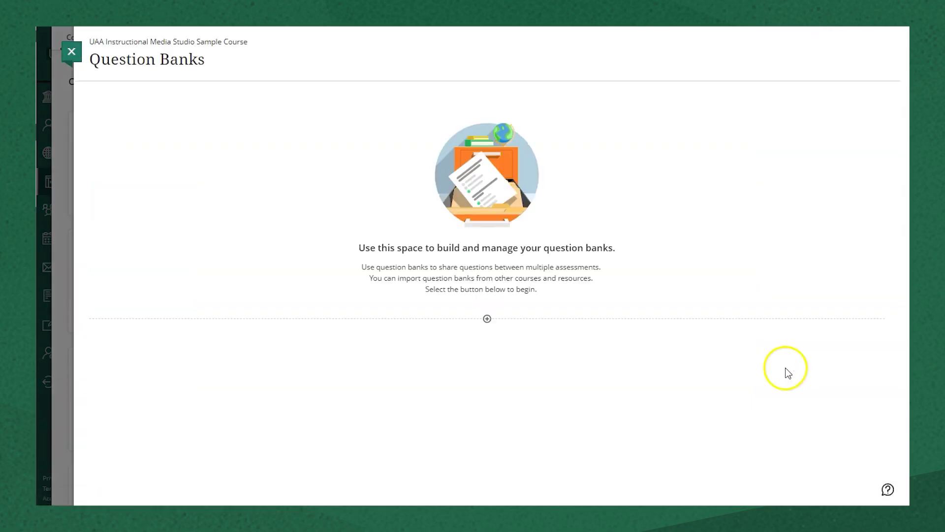
left_click(487, 319)
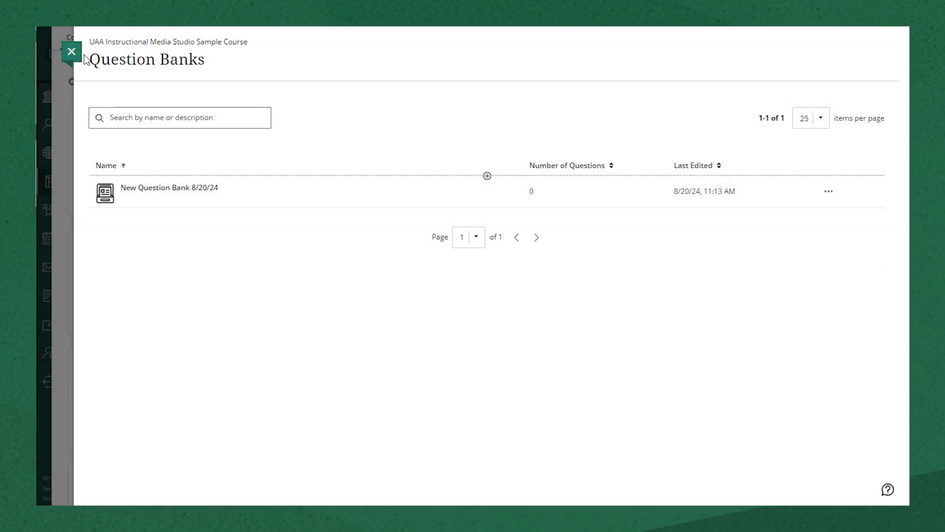
left_click(73, 52)
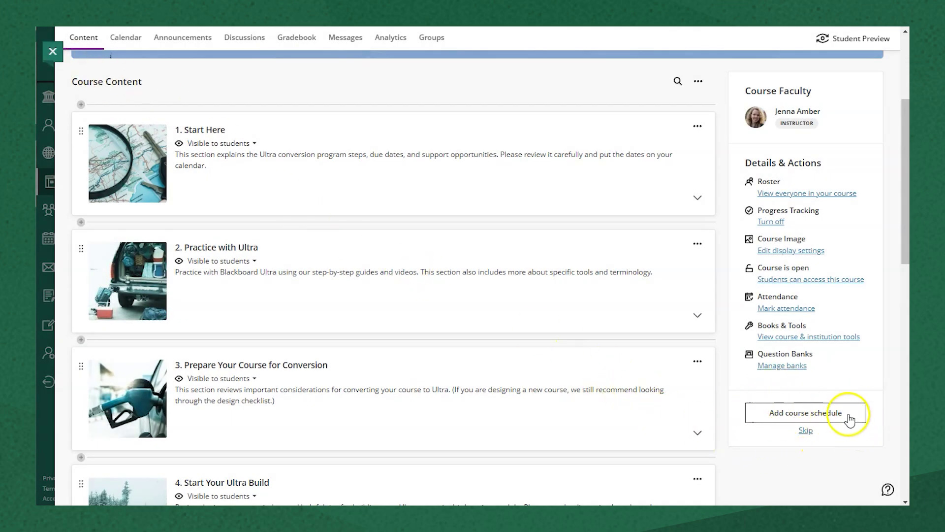
left_click(830, 418)
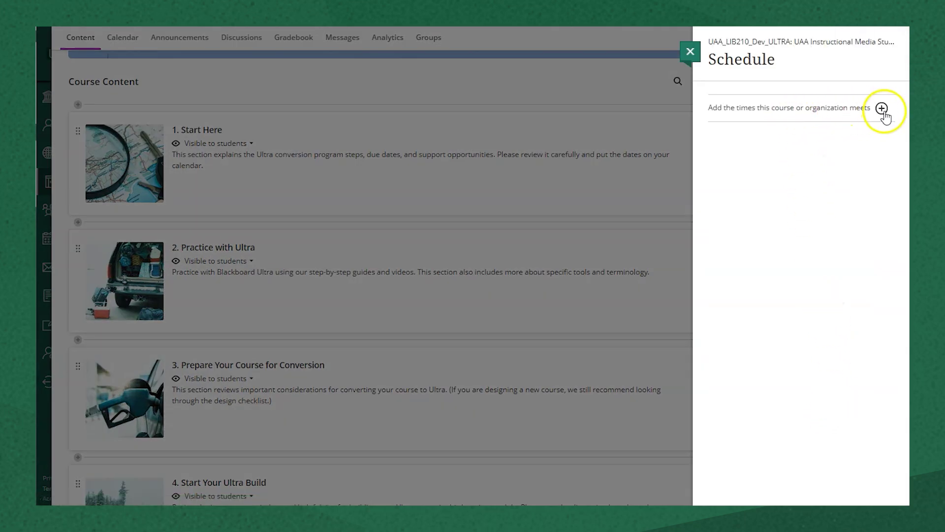
Step: Open a new meeting-time form, cancel it unsaved, and close the Schedule panel
left_click(882, 110)
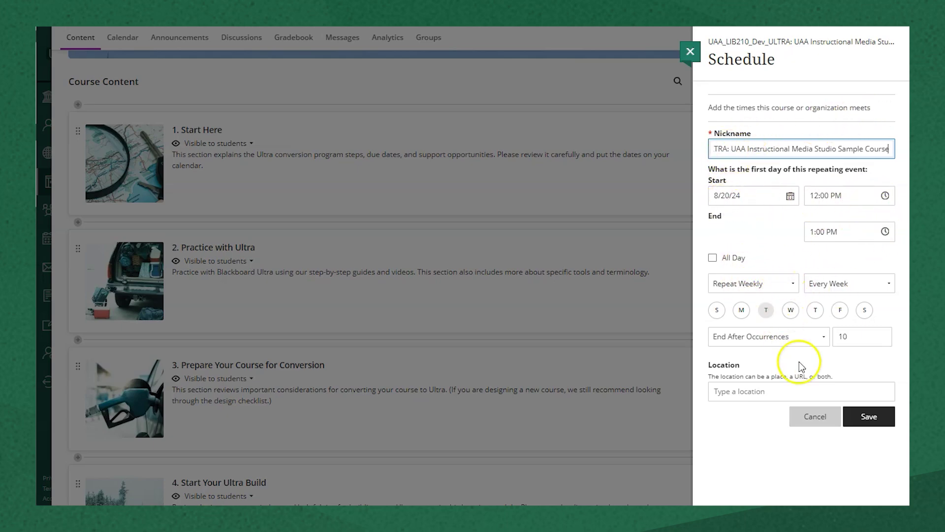
left_click(826, 419)
left_click(691, 51)
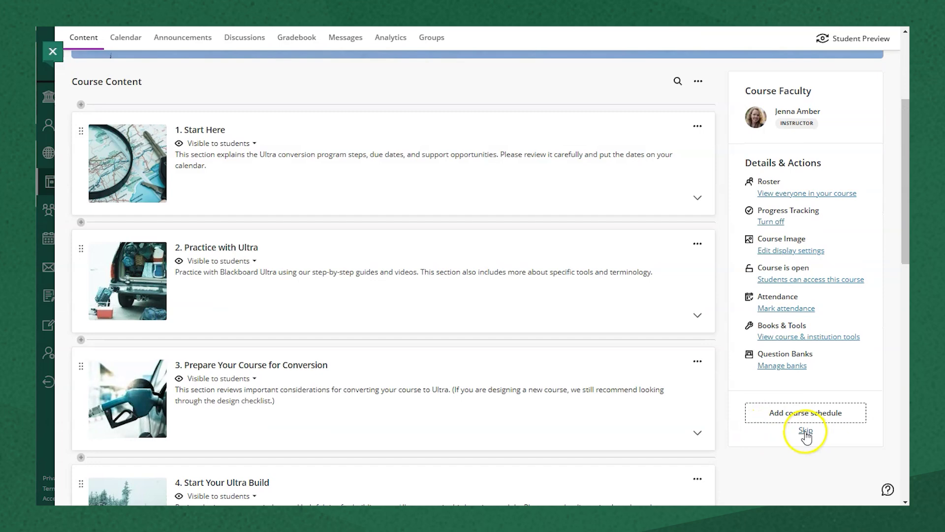
Step: Skip the 'Add course schedule' prompt in Details & Actions
left_click(805, 431)
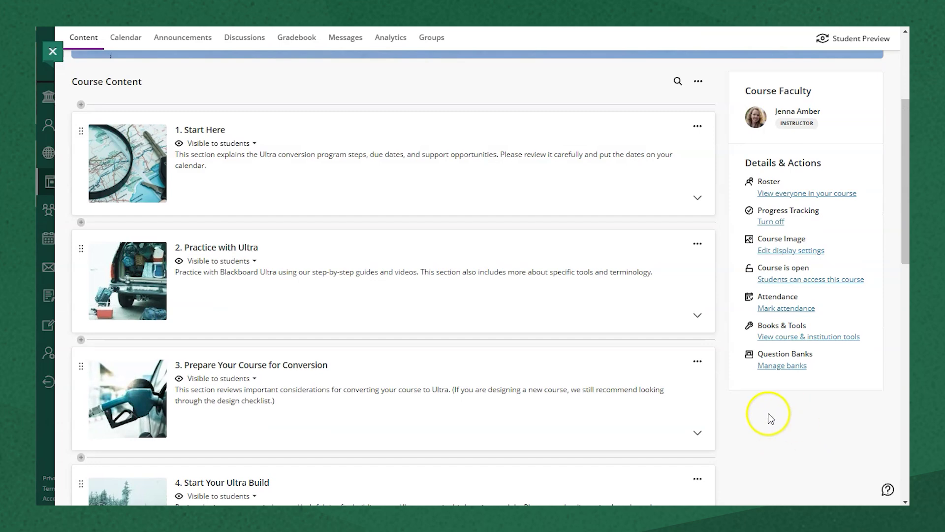
scroll(755, 418, "up", 2)
scroll(527, 153, "up", 2)
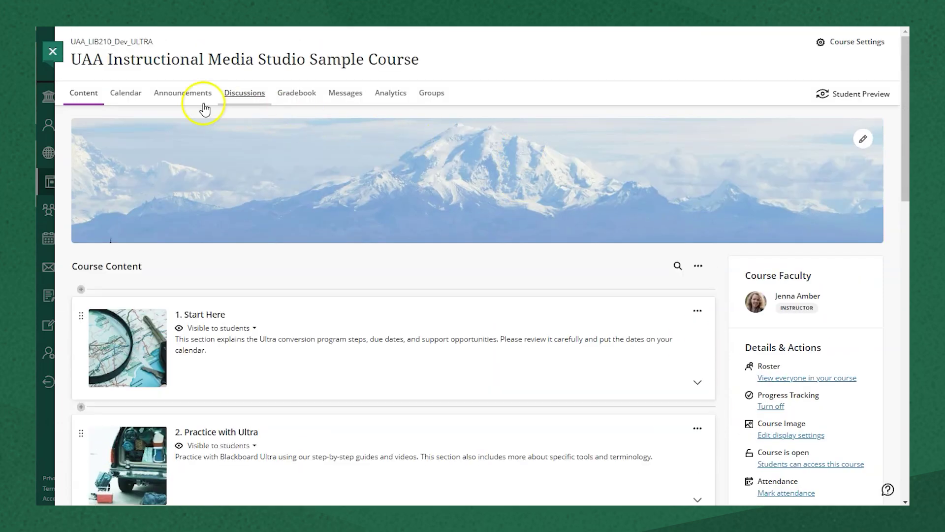